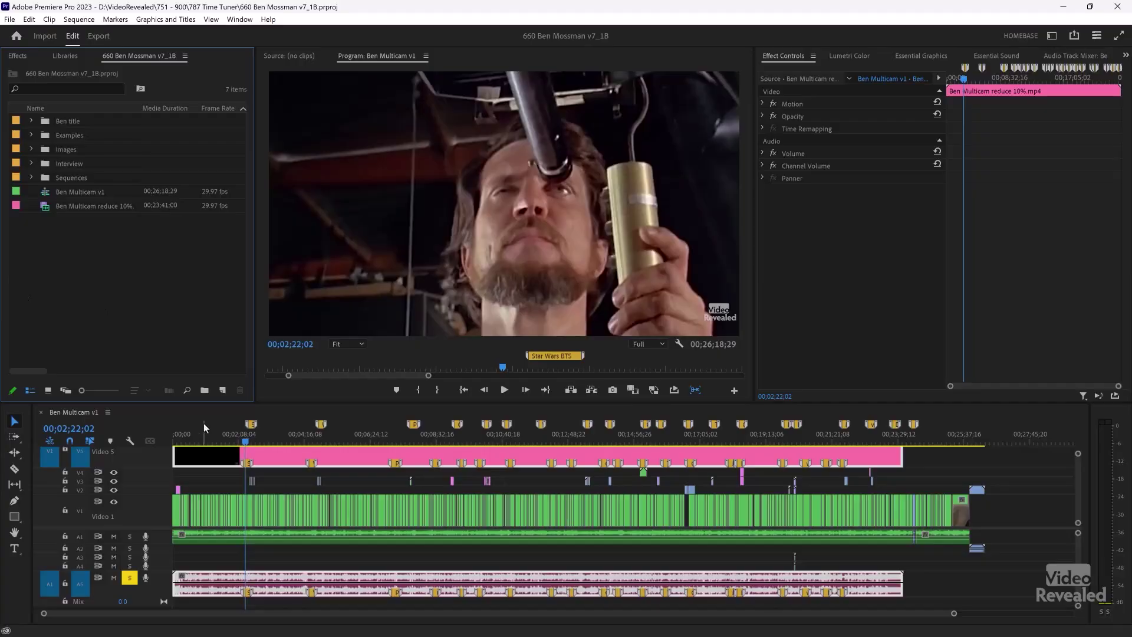
Move the playhead to the end of the Ben Multicam v1 sequence and open its export settings.
left_click(204, 413)
left_click_drag(948, 444, 986, 443)
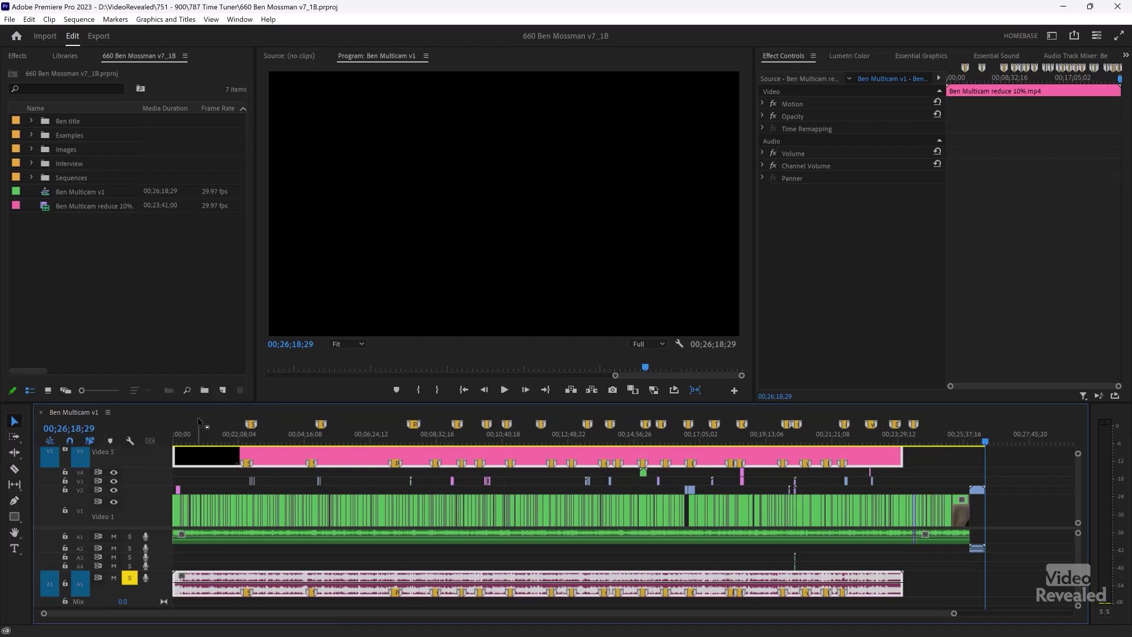
left_click(99, 37)
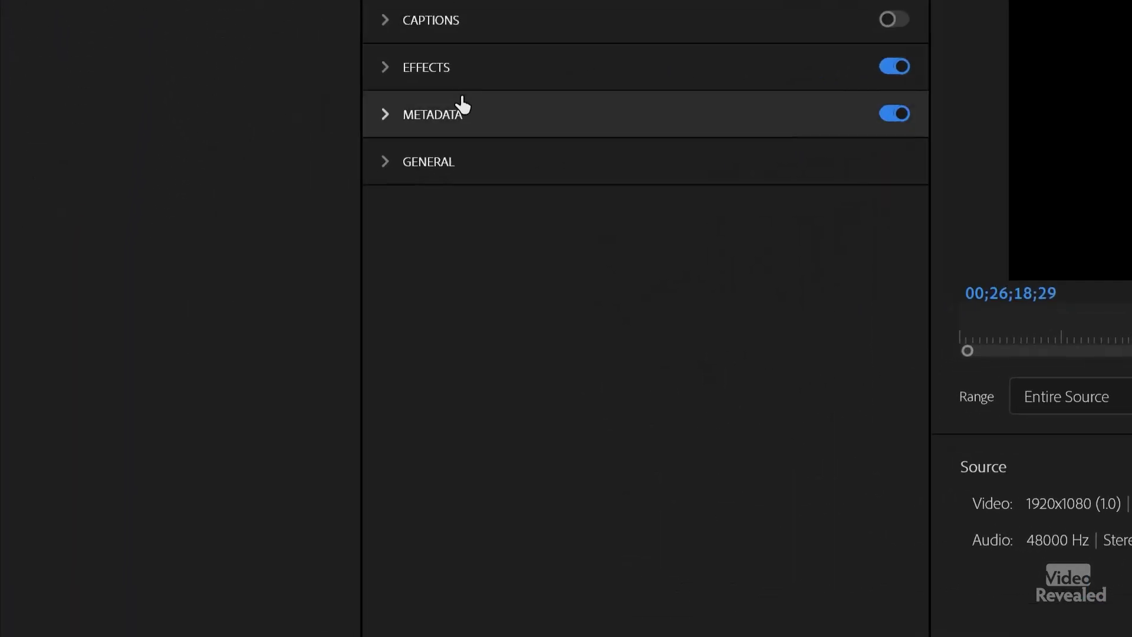
Enable the Time Tuner export effect with a -10% duration change, targeting 00;23;41;00.
left_click(384, 68)
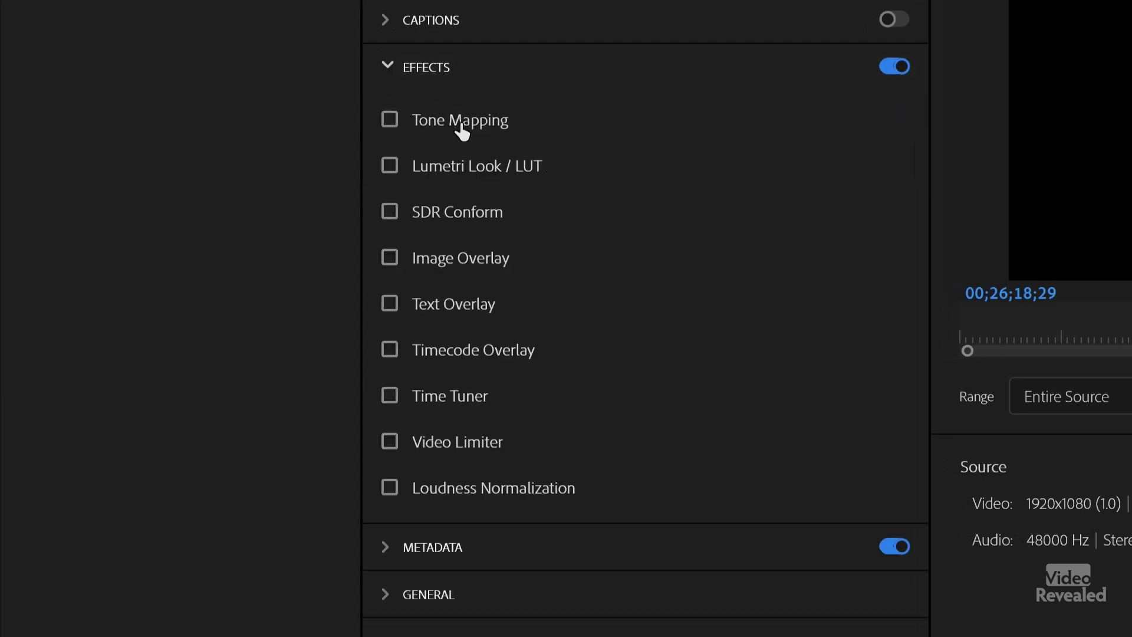
left_click(388, 401)
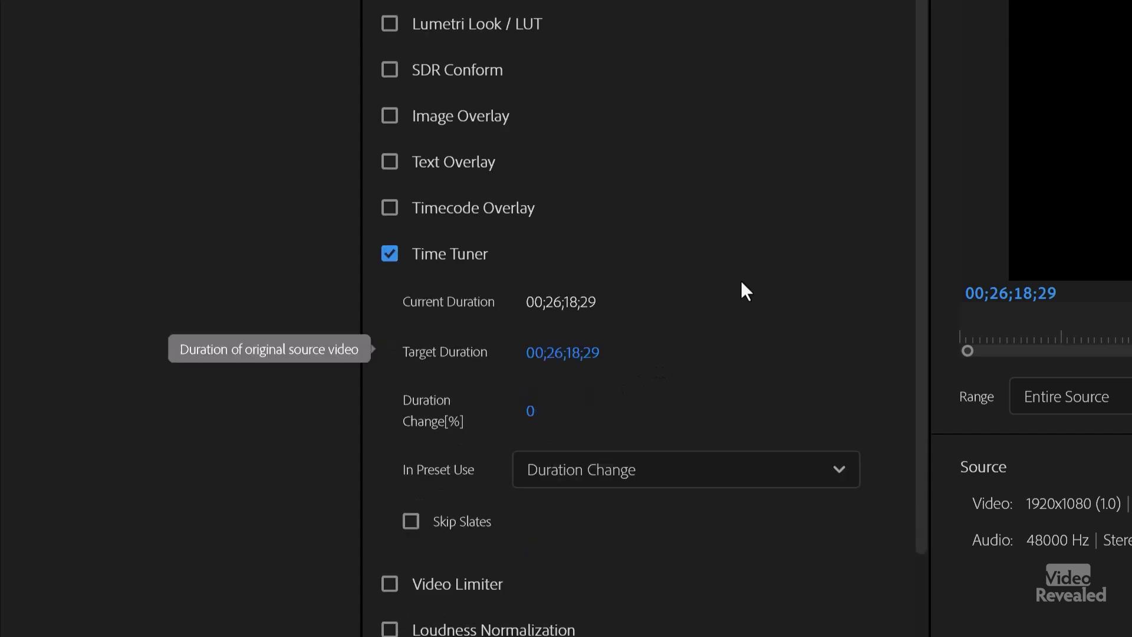
scroll(742, 283, "down", 2)
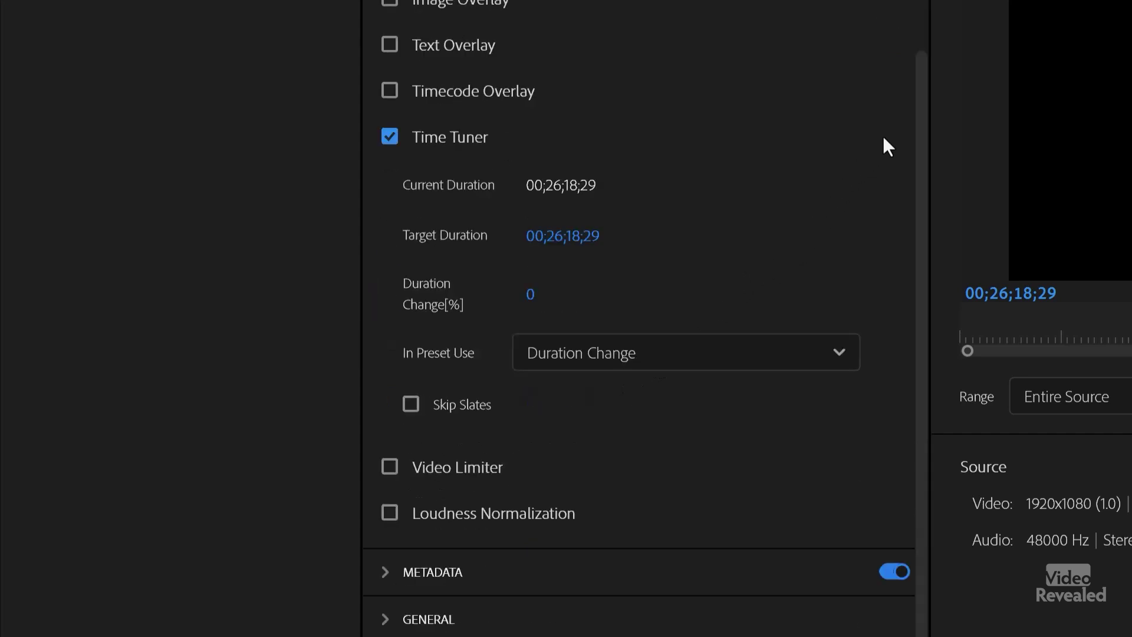
mouse_move(566, 186)
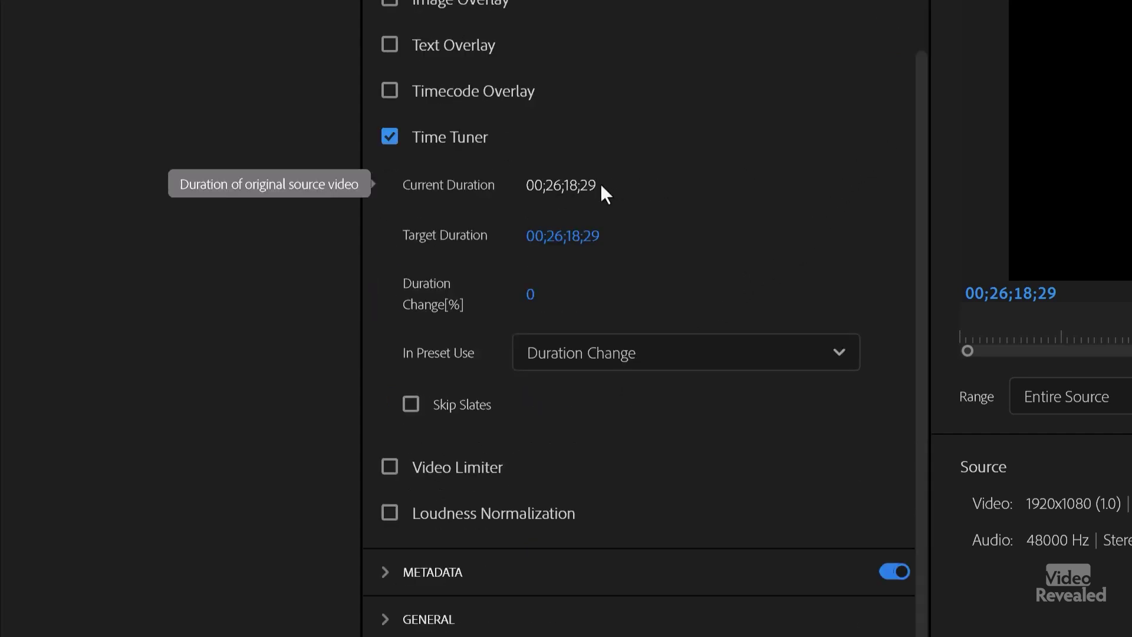
mouse_move(578, 251)
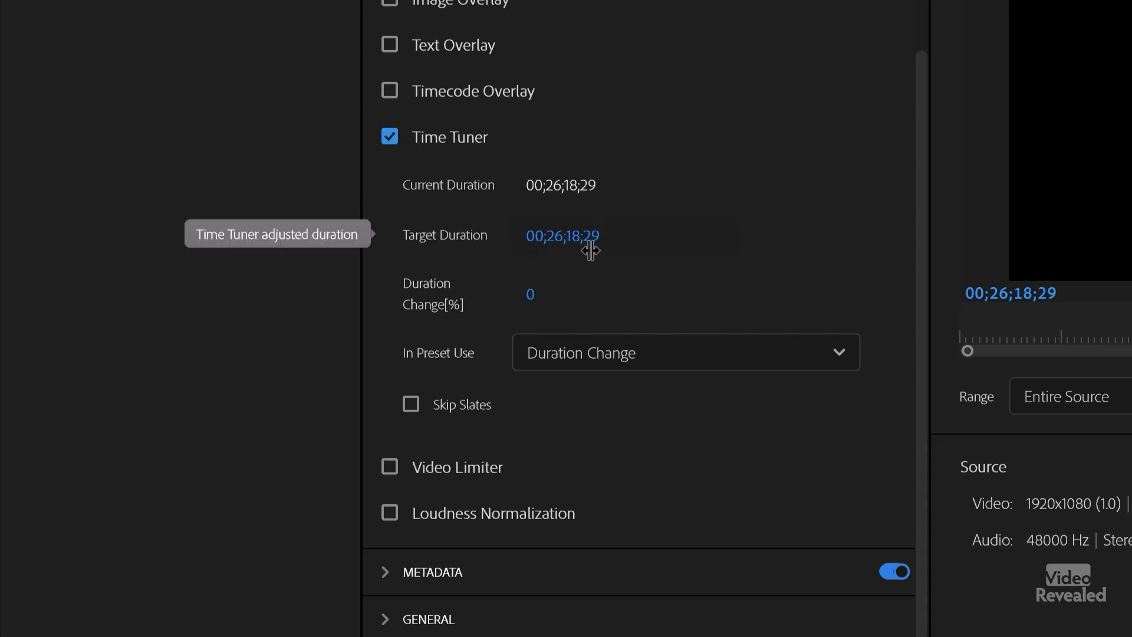
mouse_move(480, 316)
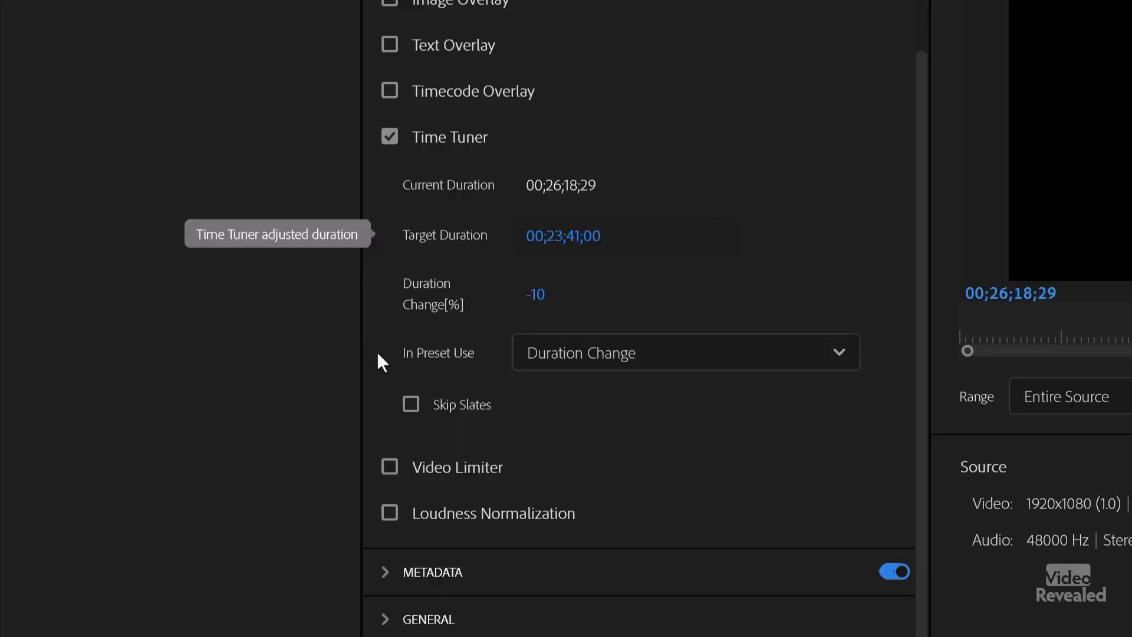
mouse_move(423, 405)
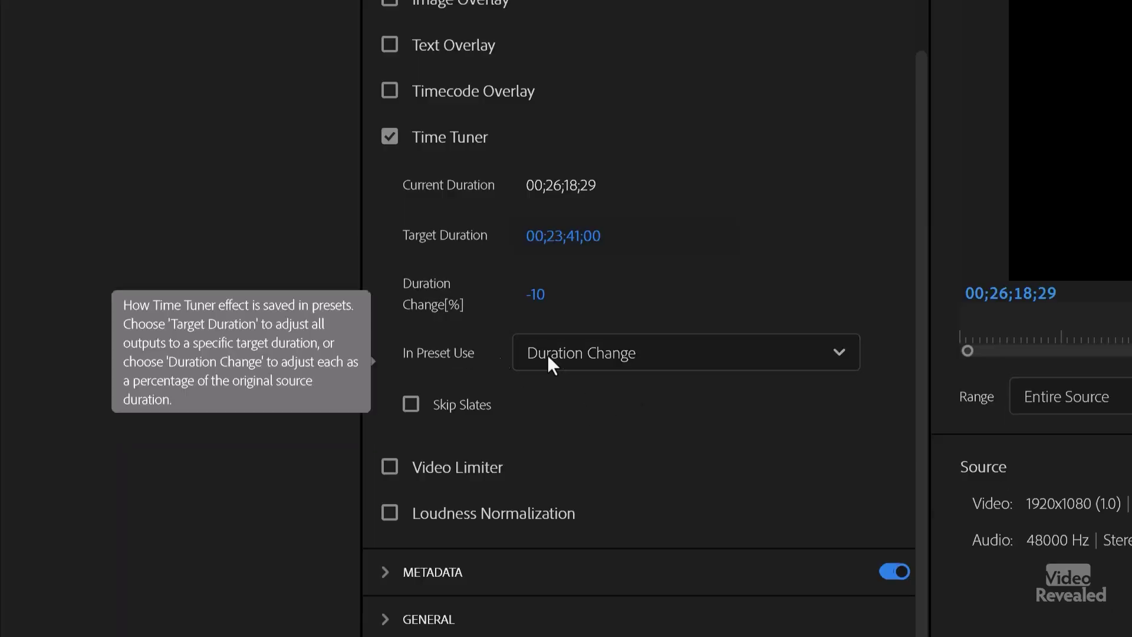
left_click(736, 356)
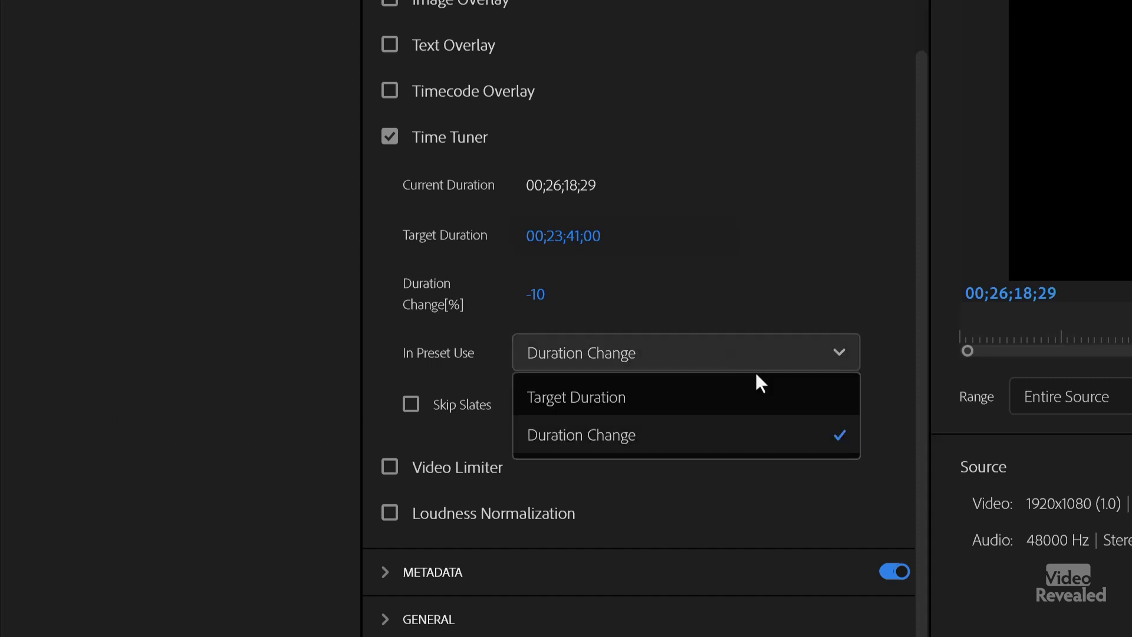
left_click(672, 448)
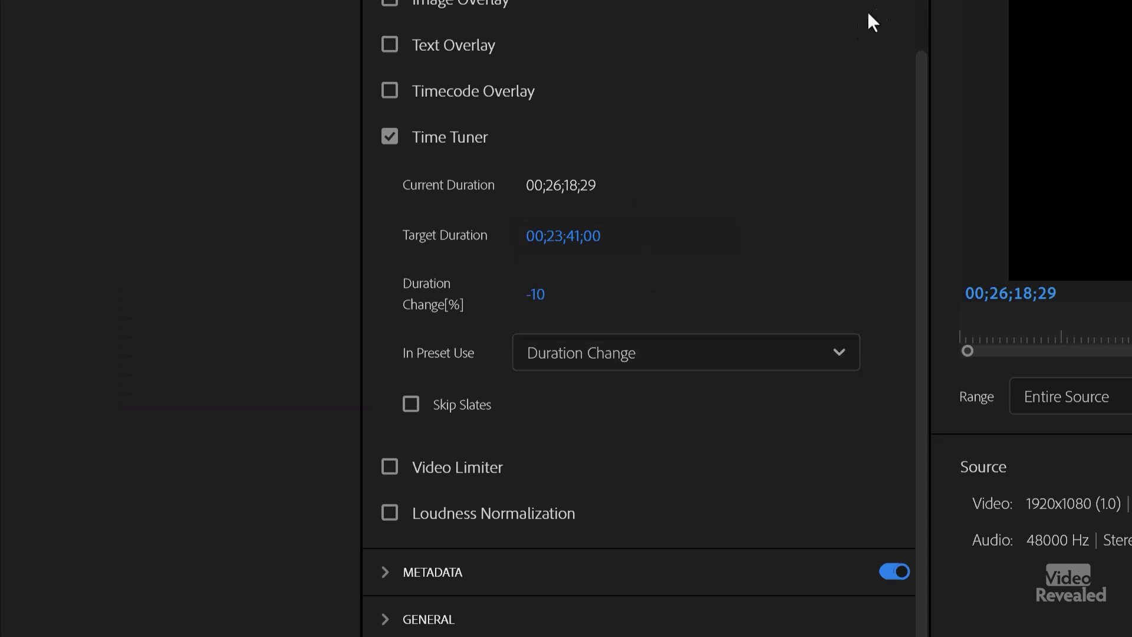
left_click_drag(926, 93, 858, 80)
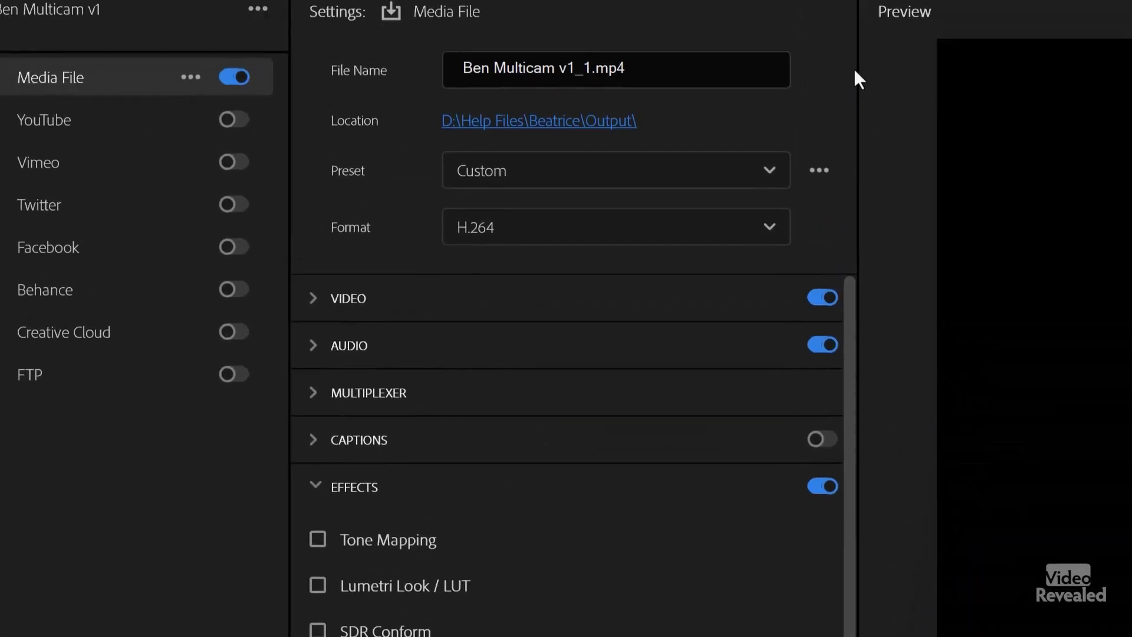
left_click(821, 173)
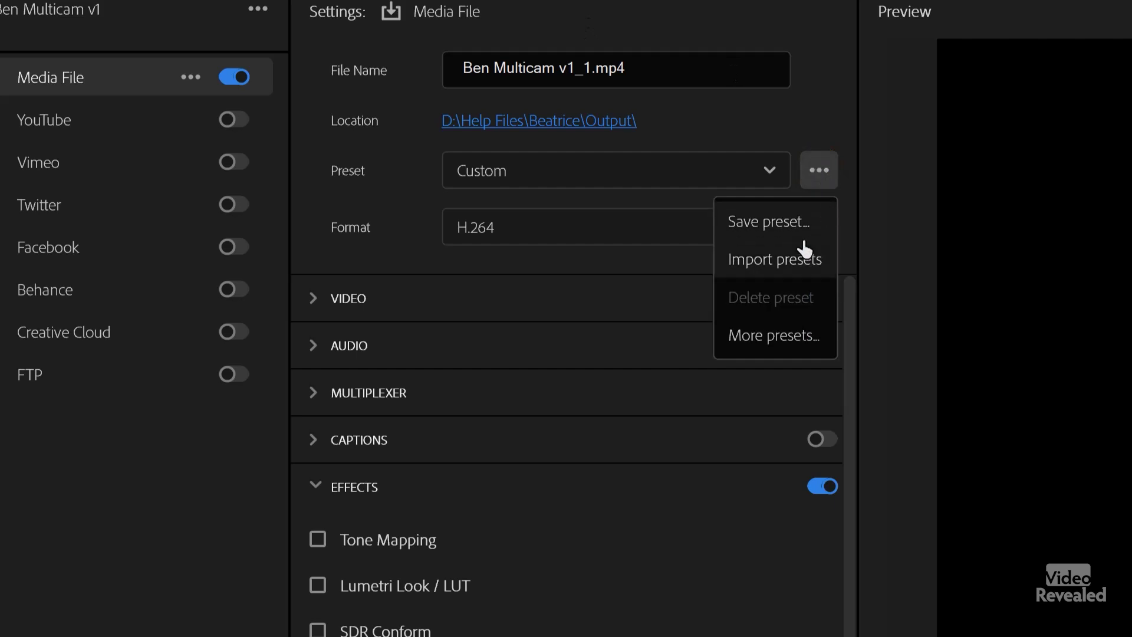
left_click(827, 106)
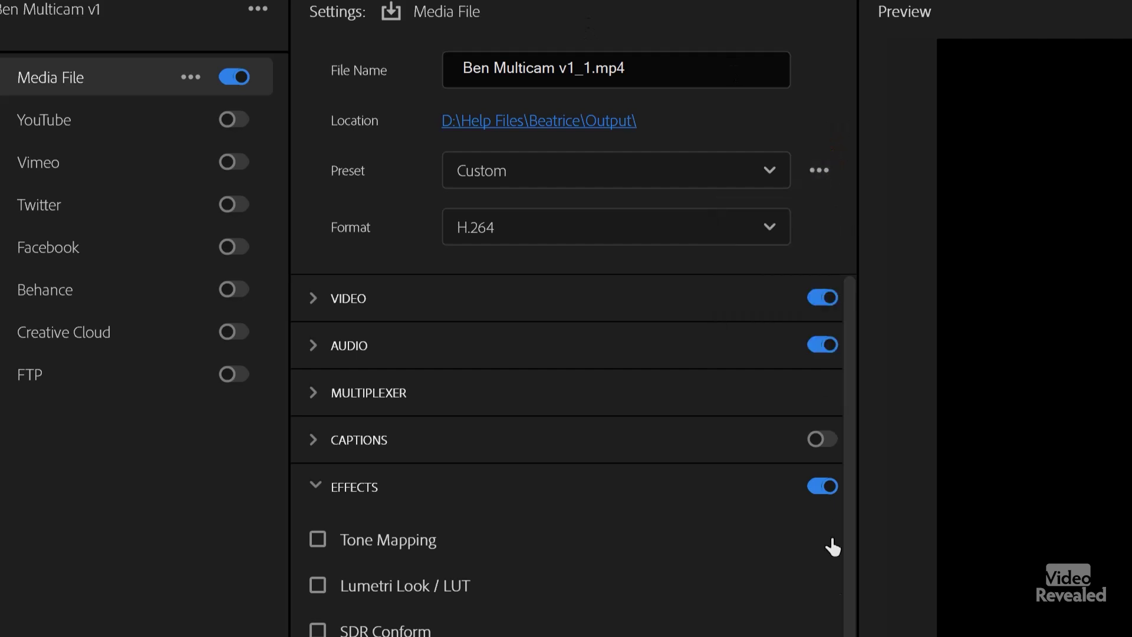
scroll(850, 622, "down", 5)
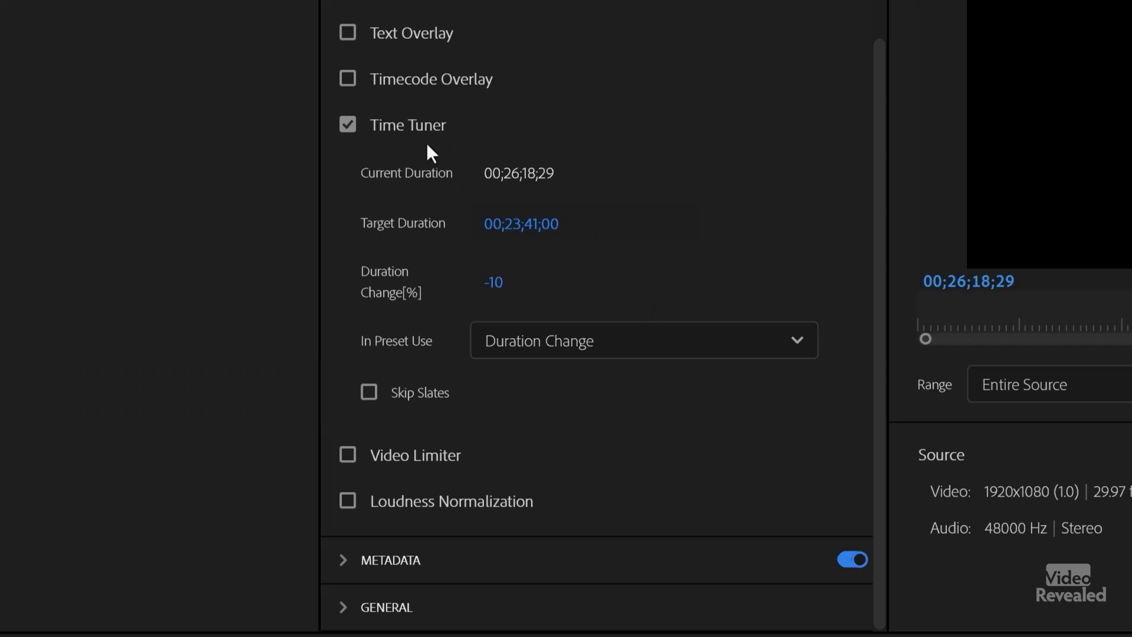
Scrub the export preview from 00;01;06;10 onward, then switch back to the Edit workspace.
left_click(507, 433)
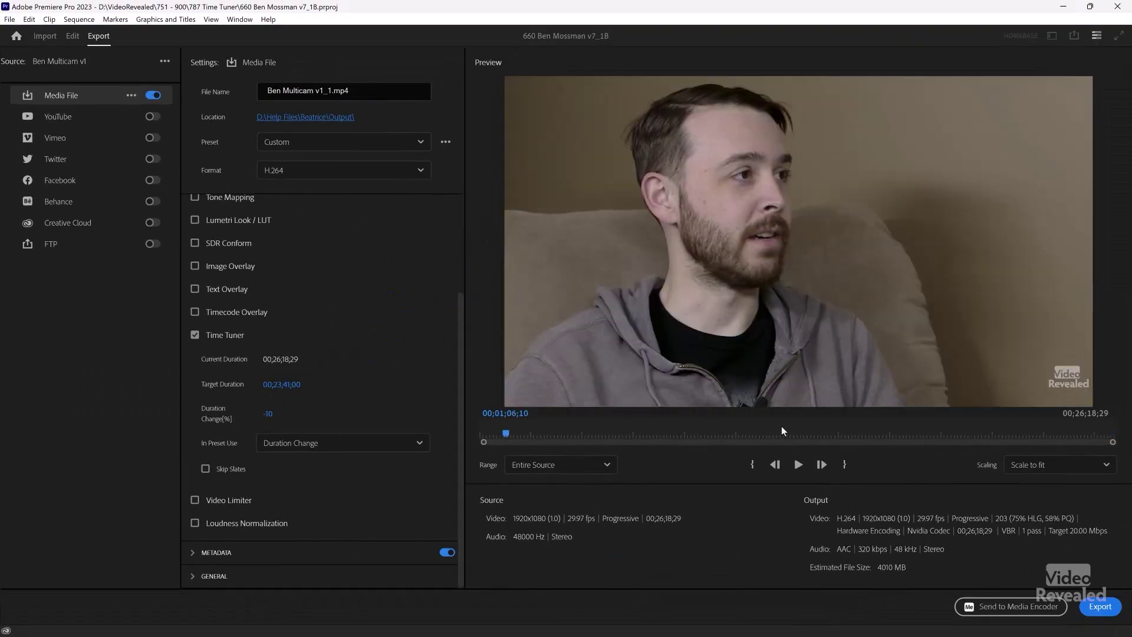
left_click(727, 434)
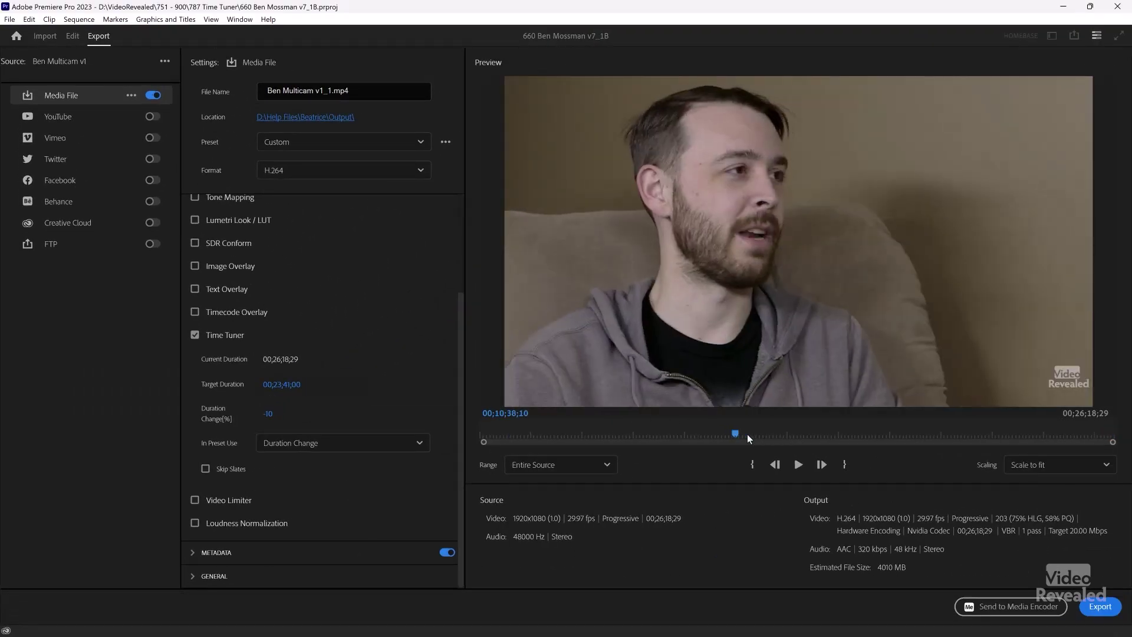
left_click(846, 434)
left_click(856, 433)
left_click(870, 434)
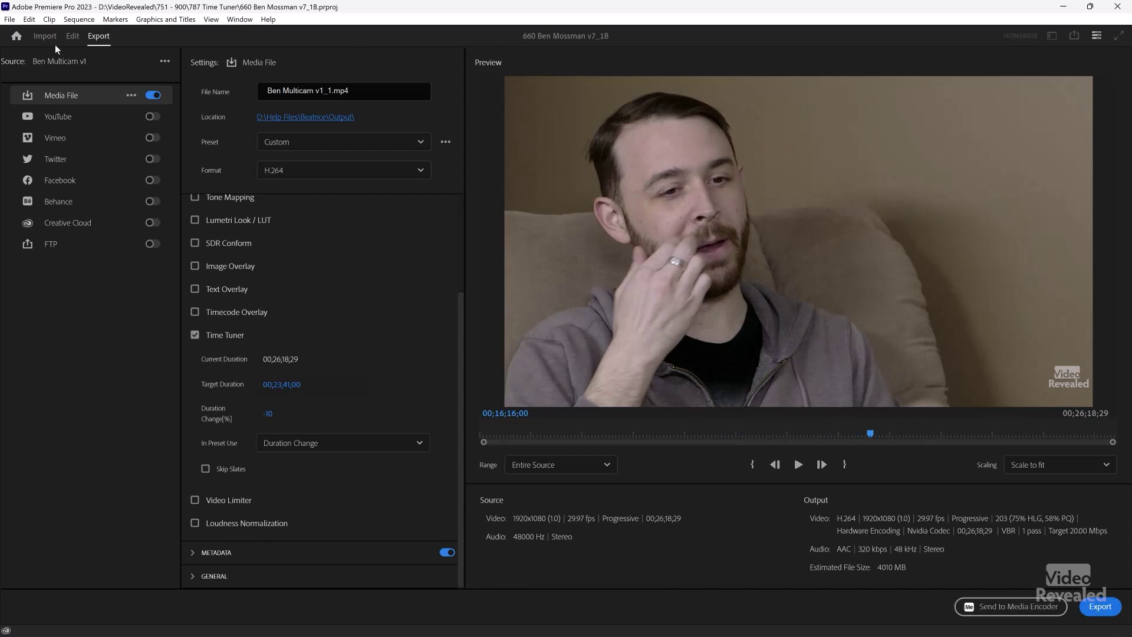
left_click(72, 37)
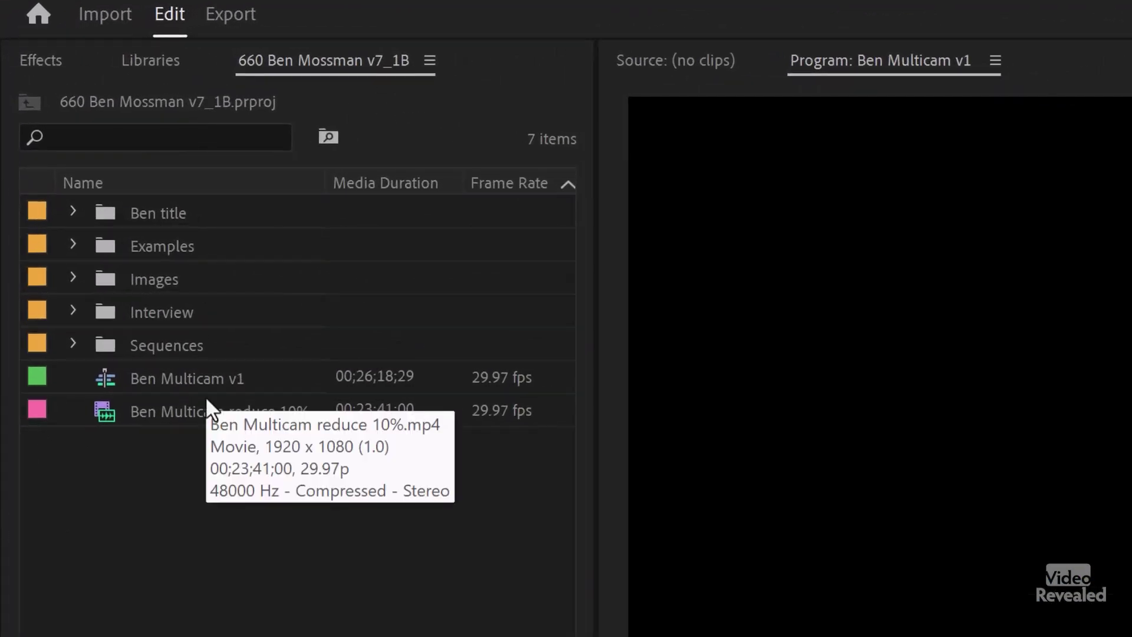
Open the Ben Multicam reduce 10% clip, rewind near its start, maximize the Source monitor and play.
left_click(98, 377)
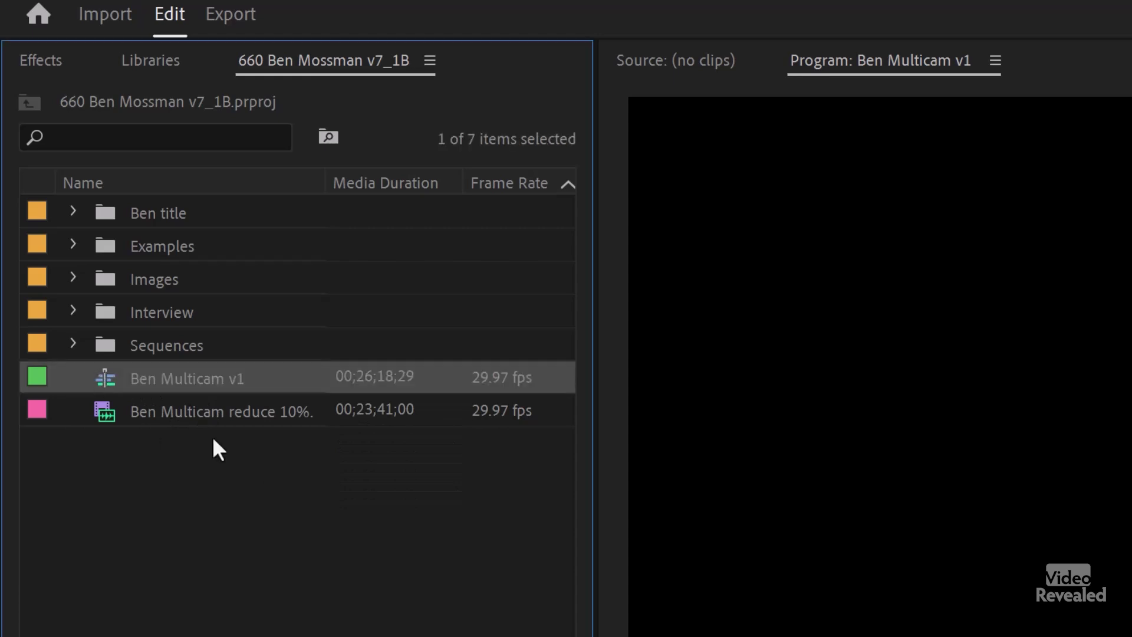
left_click(104, 415)
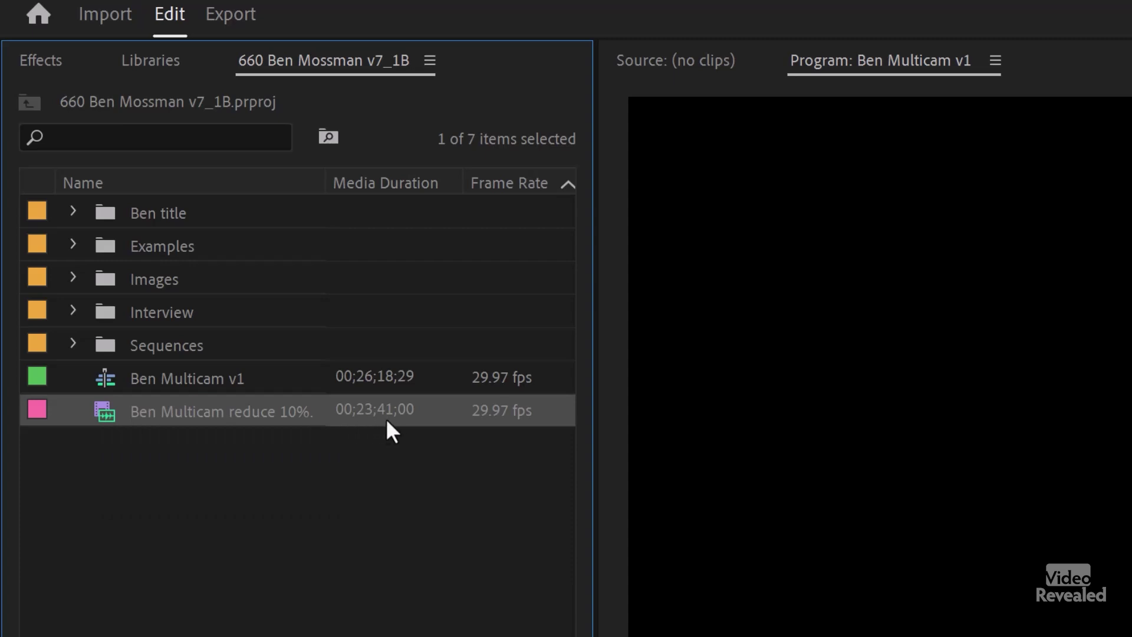
double_click(104, 411)
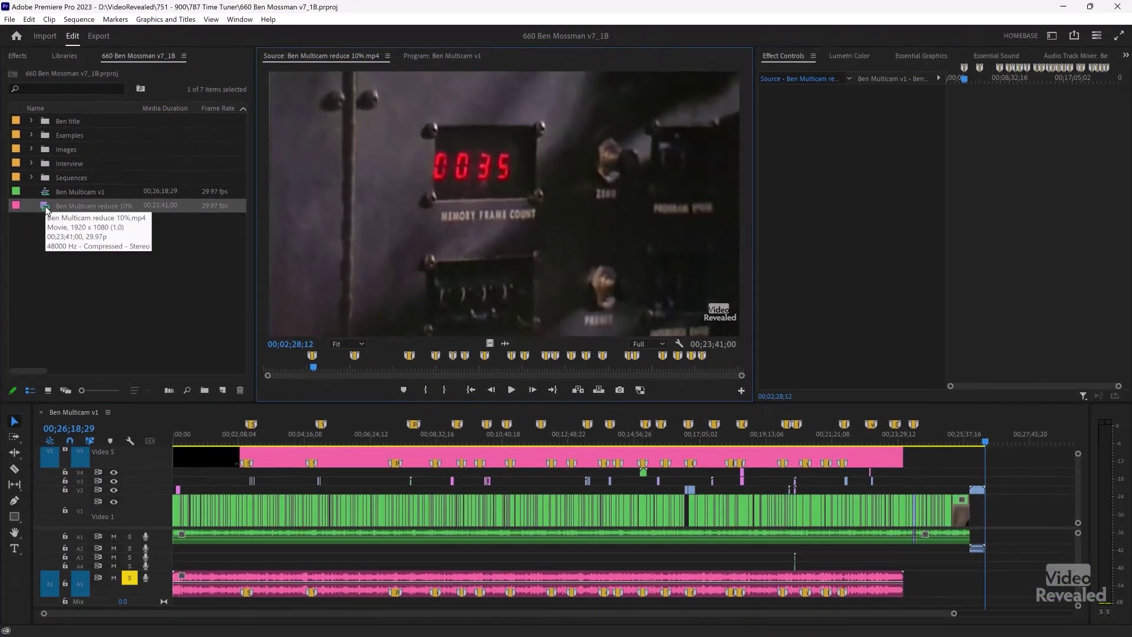
mouse_move(298, 363)
left_mouse_down()
mouse_move(272, 366)
mouse_move(282, 366)
left_mouse_up()
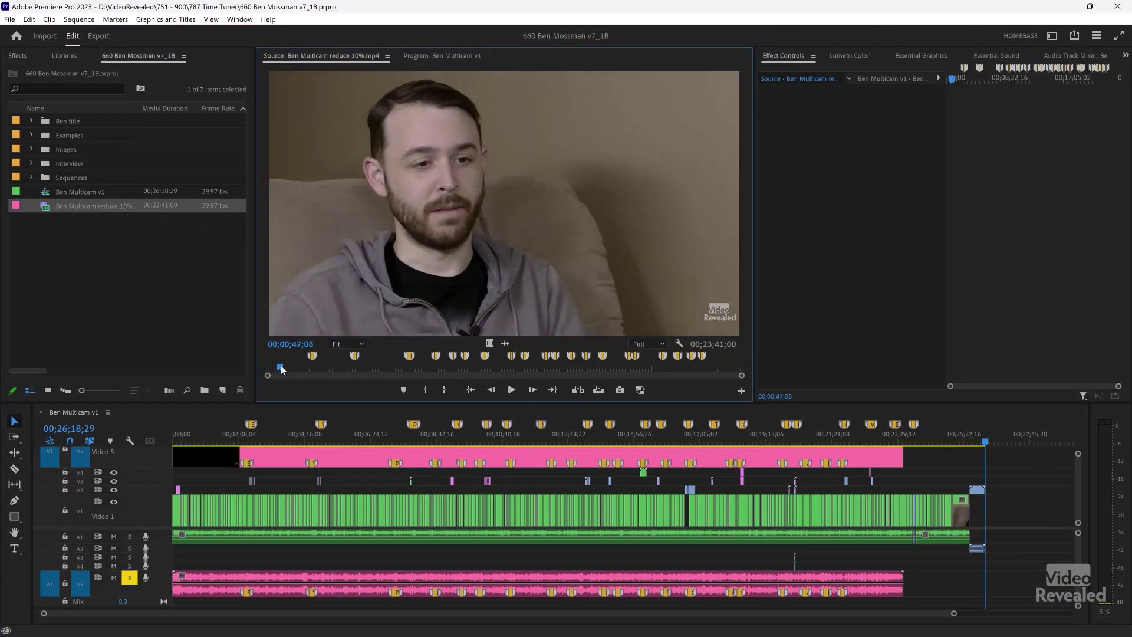
key("grave")
key("space")
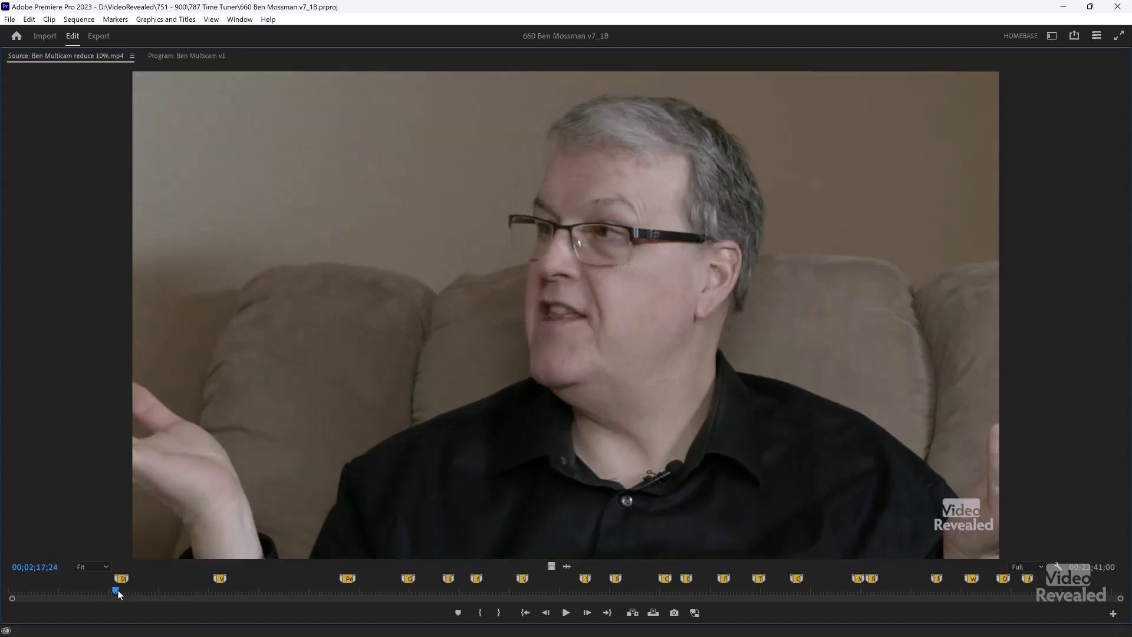
Jump to the Star Wars BTS marker and around 00;04;25, then restore the panel layout.
left_click(117, 591)
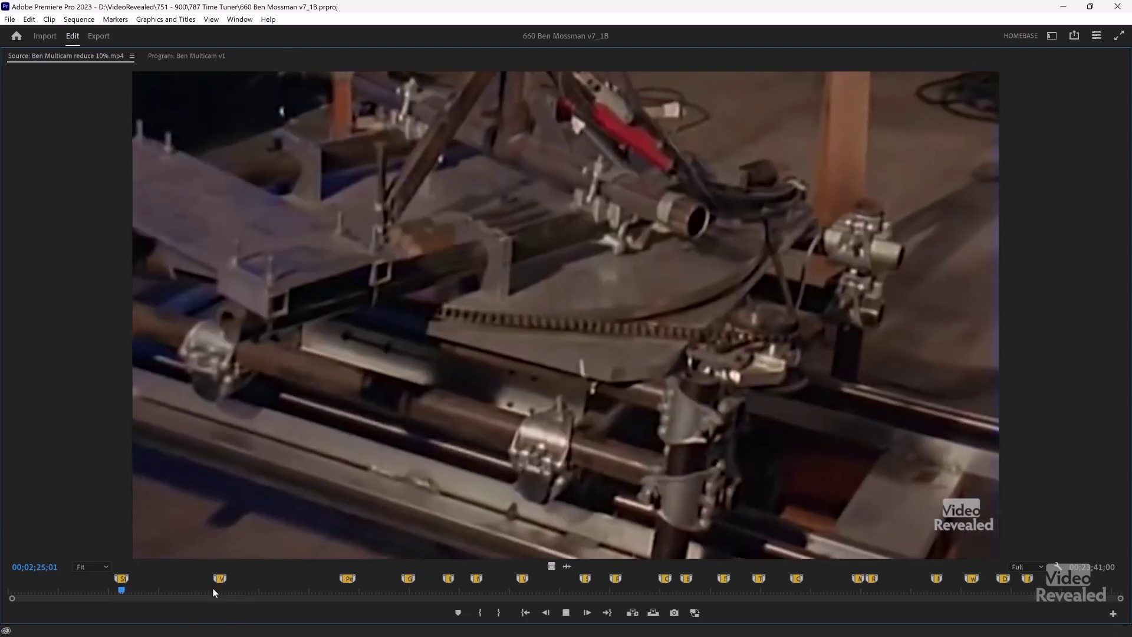
left_click(214, 589)
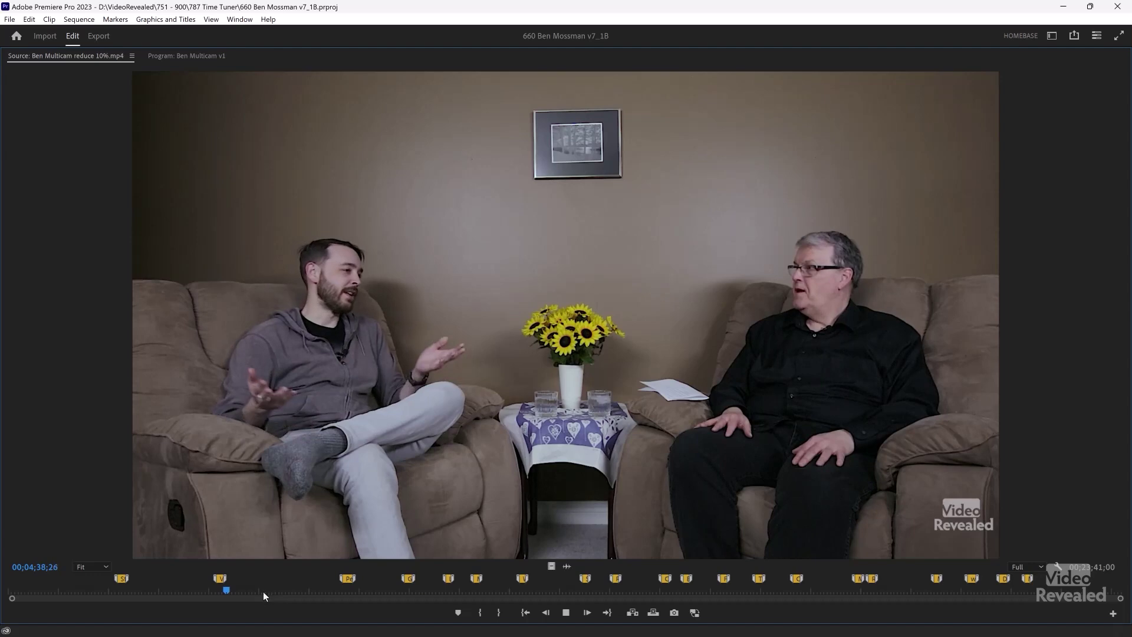
key("grave")
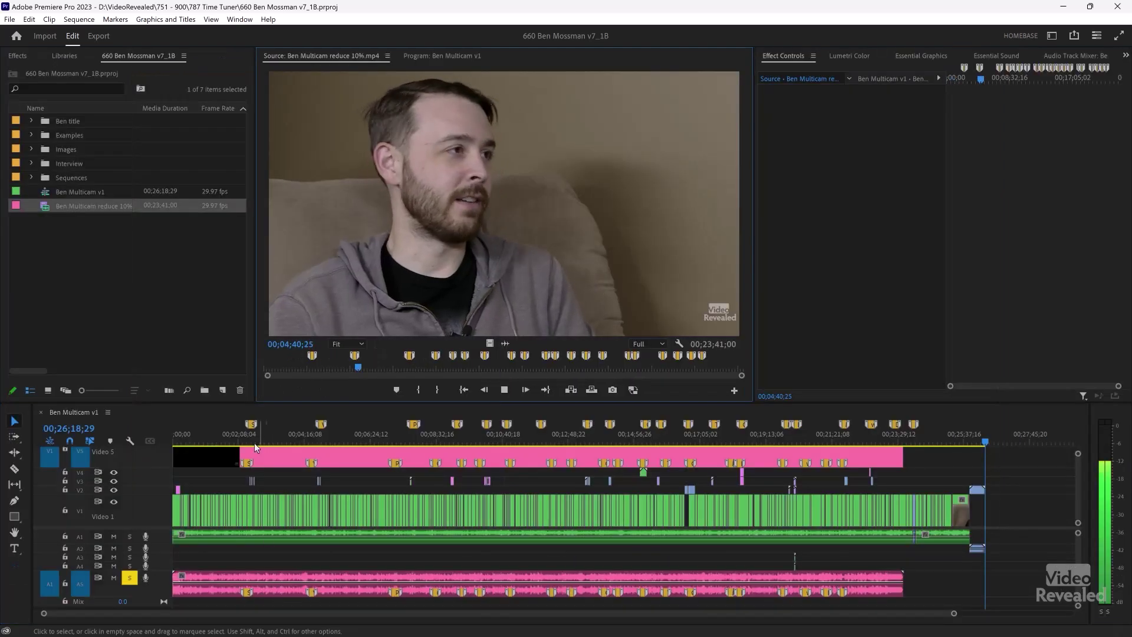
left_click(274, 463)
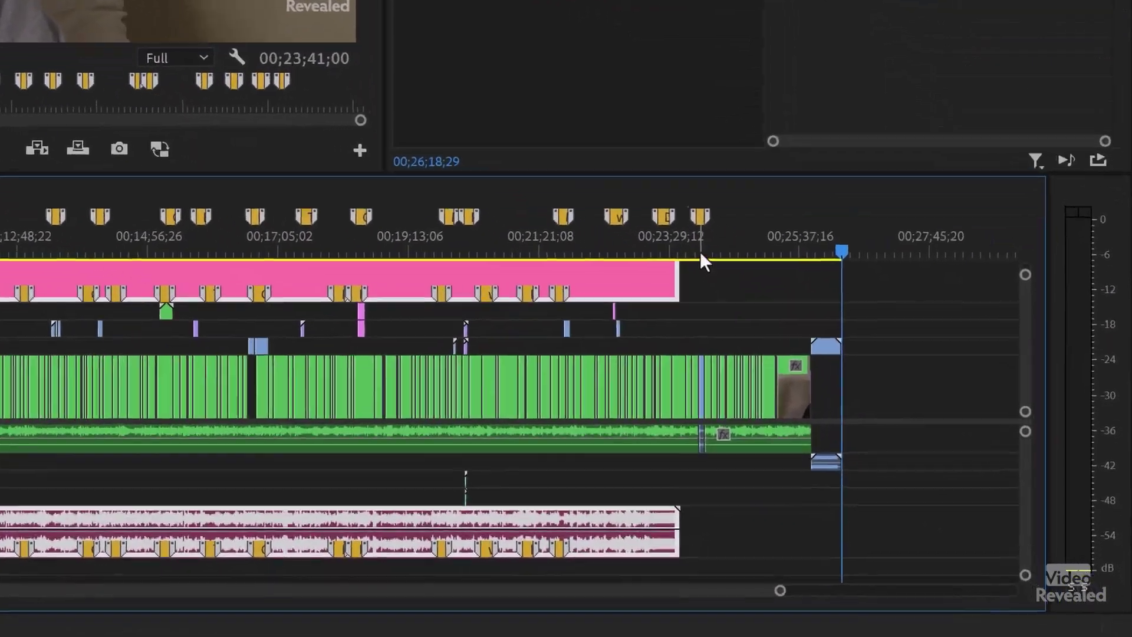
left_click(900, 439)
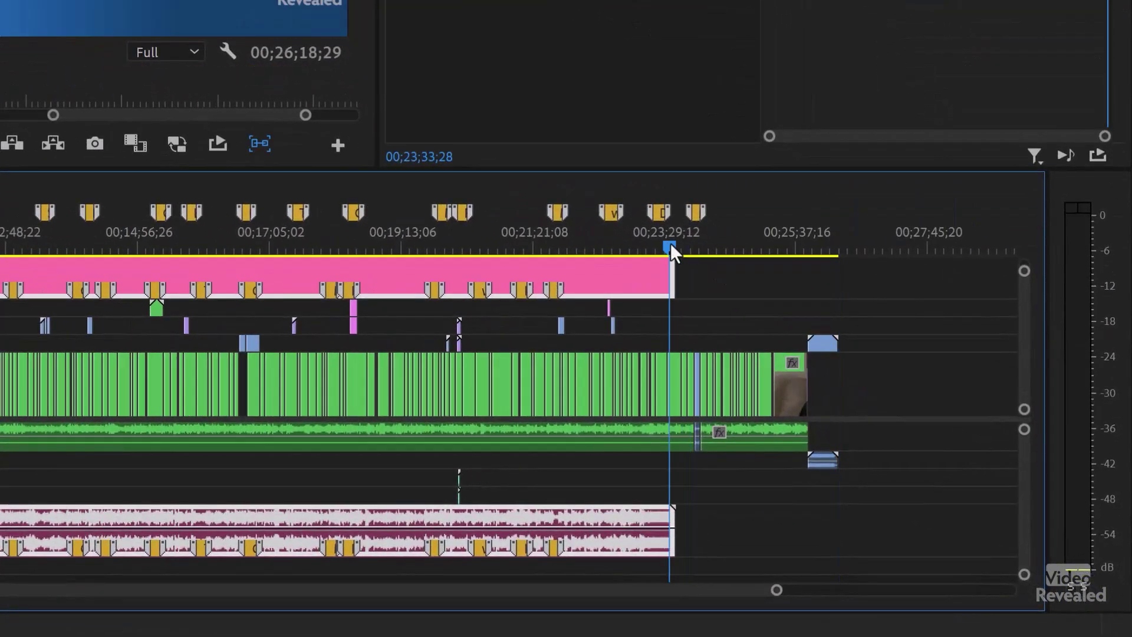
left_click_drag(670, 244, 823, 254)
left_click(838, 267)
left_click_drag(698, 279, 675, 298)
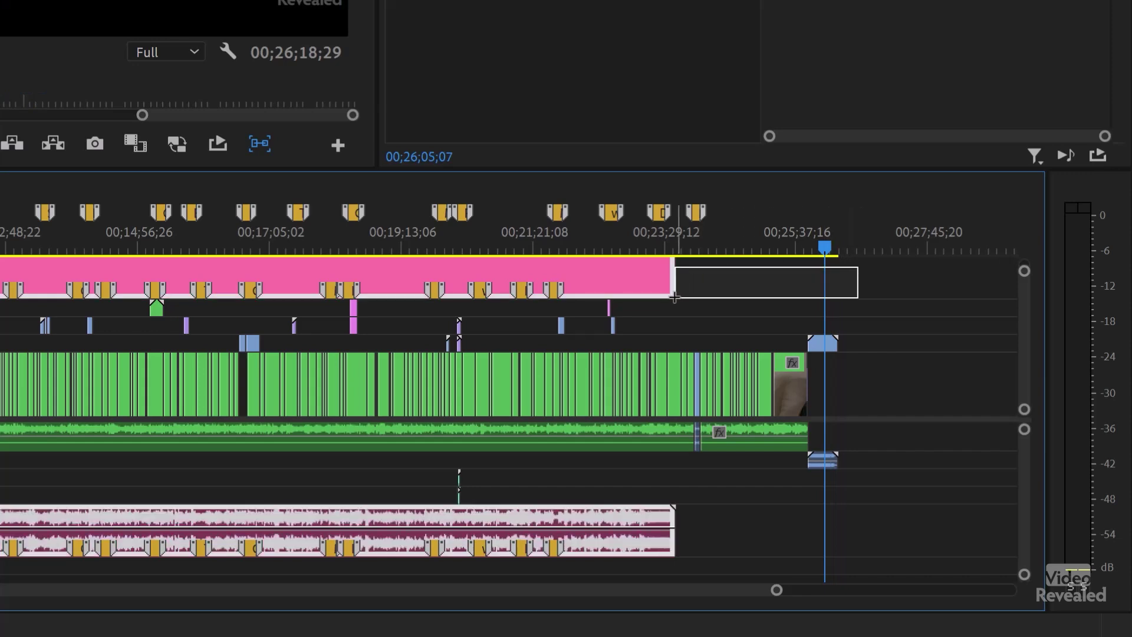